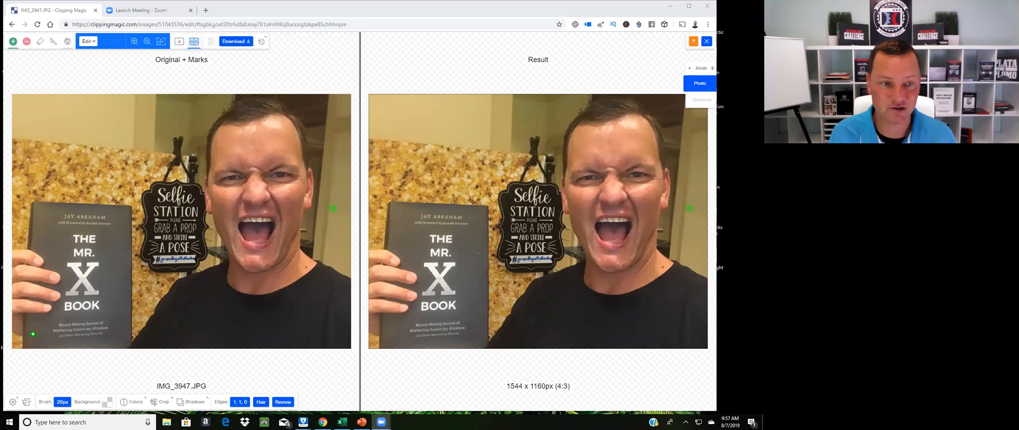
{"action": "left_click", "coordinate": [277, 214]}
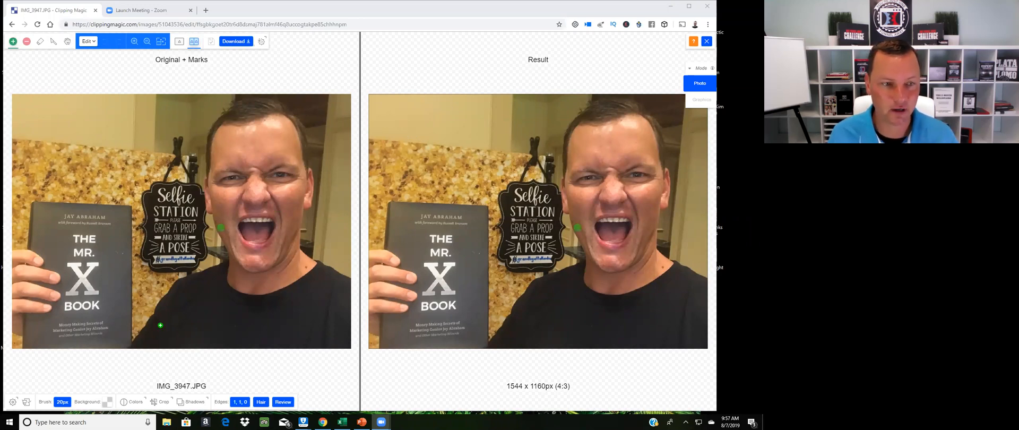
{"action": "key", "text": "h"}
{"action": "key", "text": "f"}
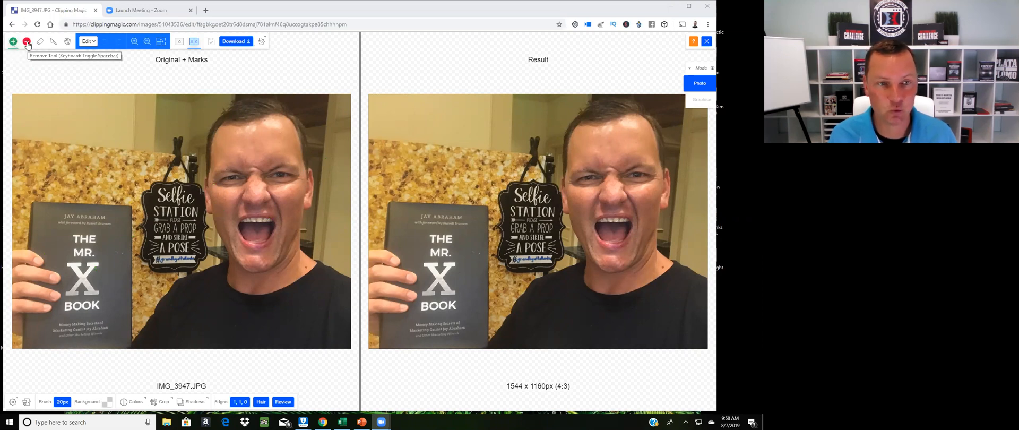
Draw a green keep stroke down the face and around the shirt to mark the person as foreground
{"action": "left_click", "coordinate": [263, 122]}
{"action": "mouse_move", "coordinate": [263, 121]}
{"action": "left_mouse_down"}
{"action": "mouse_move", "coordinate": [240, 175]}
{"action": "mouse_move", "coordinate": [254, 236]}
{"action": "mouse_move", "coordinate": [233, 284]}
{"action": "mouse_move", "coordinate": [189, 325]}
{"action": "mouse_move", "coordinate": [279, 333]}
{"action": "mouse_move", "coordinate": [320, 296]}
{"action": "mouse_move", "coordinate": [265, 205]}
{"action": "mouse_move", "coordinate": [264, 122]}
{"action": "left_mouse_up"}
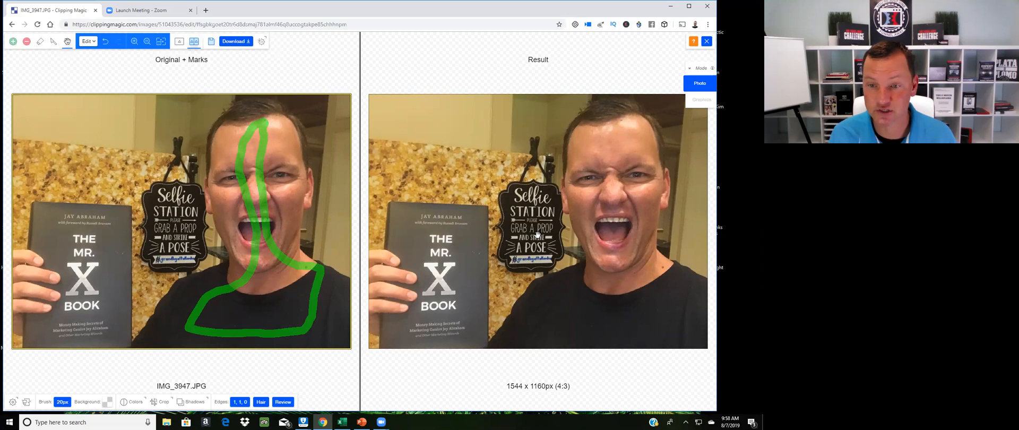
Switch to the Remove tool and draw red strokes over the background beside the sign and above the book
{"action": "left_click", "coordinate": [27, 42]}
{"action": "left_click_drag", "start_coordinate": [160, 128], "coordinate": [160, 148]}
{"action": "mouse_move", "coordinate": [152, 185]}
{"action": "left_mouse_down"}
{"action": "mouse_move", "coordinate": [159, 141]}
{"action": "mouse_move", "coordinate": [137, 220]}
{"action": "left_mouse_up"}
{"action": "left_click_drag", "start_coordinate": [177, 158], "coordinate": [166, 237]}
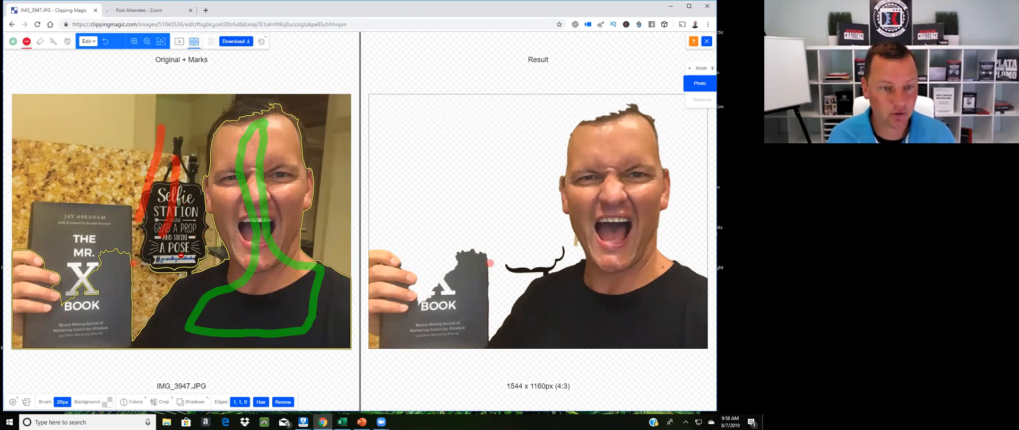
Zoom in and add a red remove stroke along the bottom edge of the Selfie Station sign
{"action": "scroll", "coordinate": [201, 253], "scroll_direction": "up", "scroll_amount": 1}
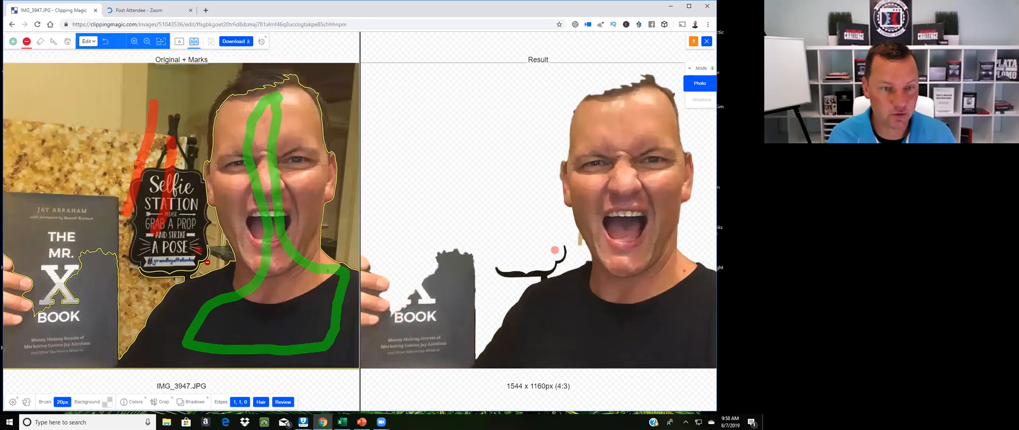
{"action": "scroll", "coordinate": [207, 263], "scroll_direction": "up", "scroll_amount": 1}
{"action": "left_click_drag", "start_coordinate": [203, 259], "coordinate": [154, 287]}
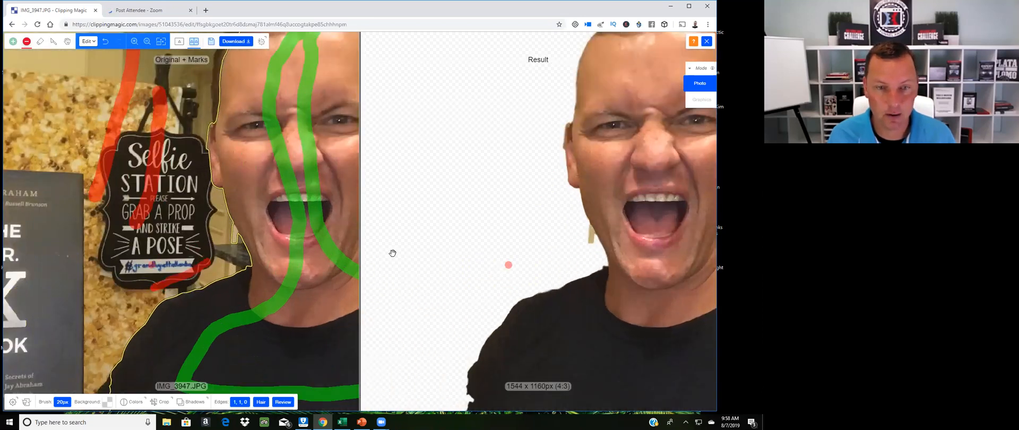
Pan down to the shoulder and place a green keep dot and a red remove dot along its lower edge
{"action": "left_click", "coordinate": [67, 41]}
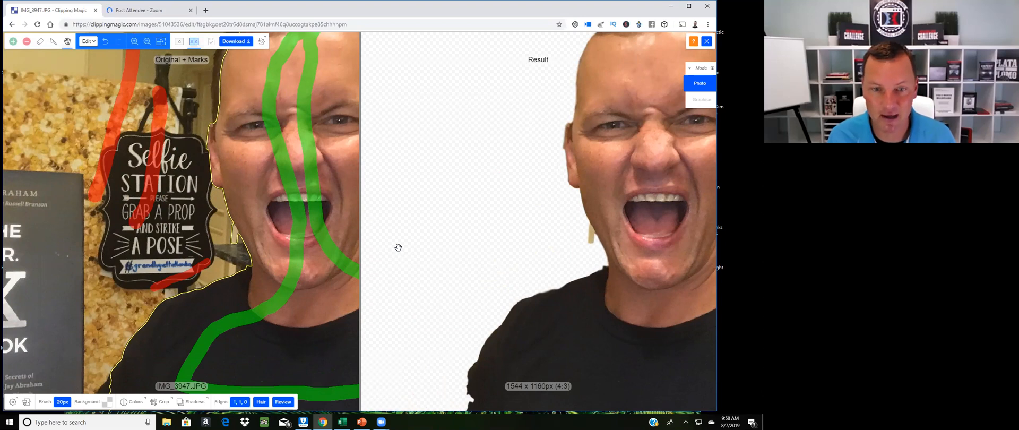
{"action": "left_click_drag", "start_coordinate": [395, 238], "coordinate": [463, 133]}
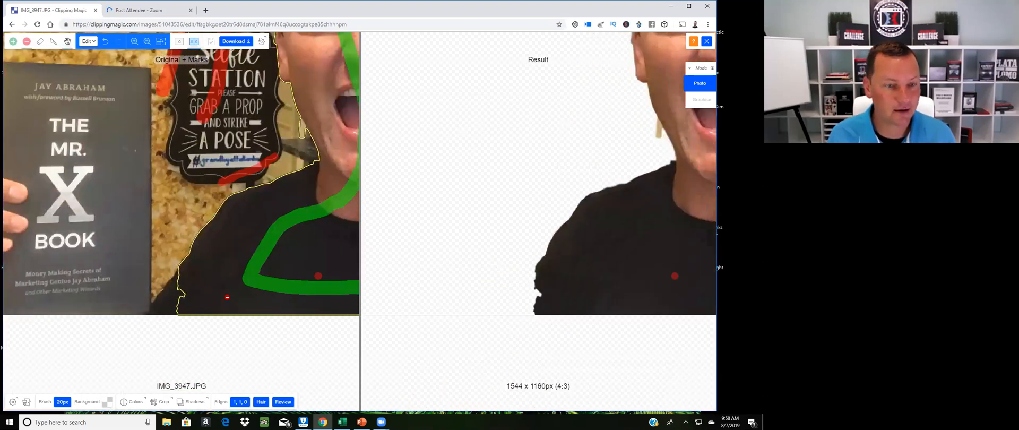
{"action": "left_click", "coordinate": [13, 41]}
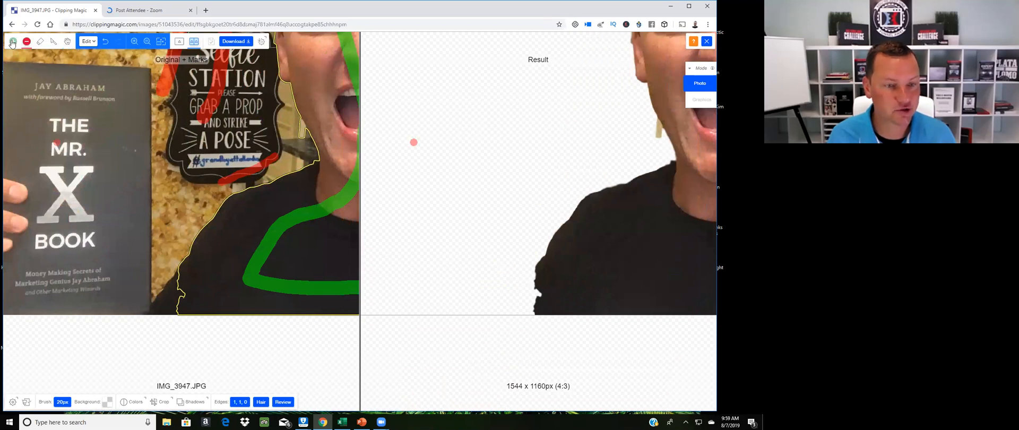
{"action": "left_click", "coordinate": [173, 288]}
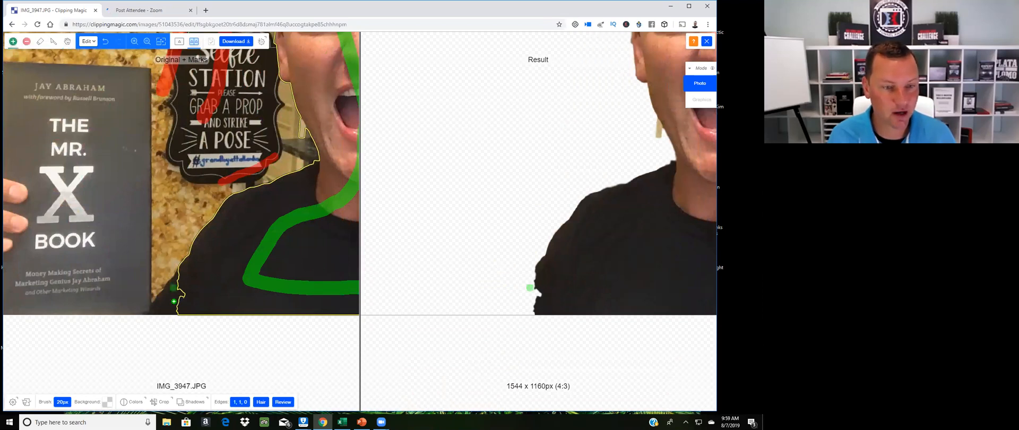
{"action": "left_click", "coordinate": [27, 41]}
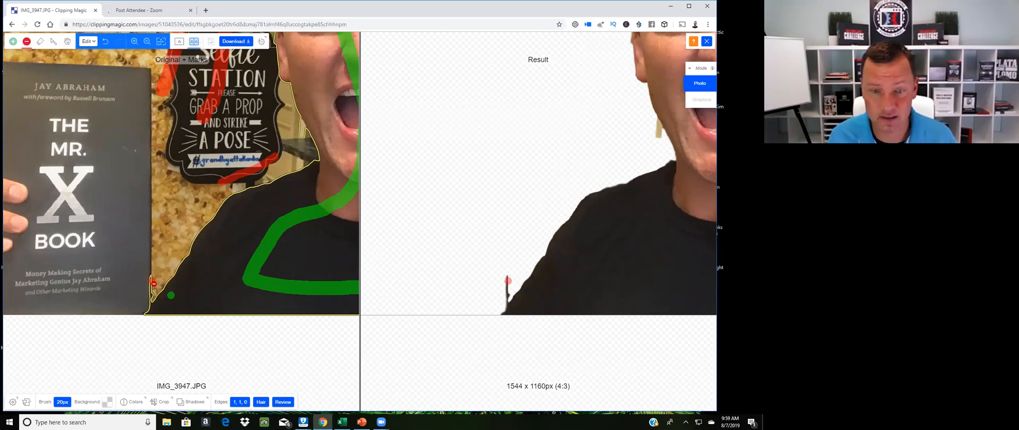
{"action": "left_click", "coordinate": [150, 284]}
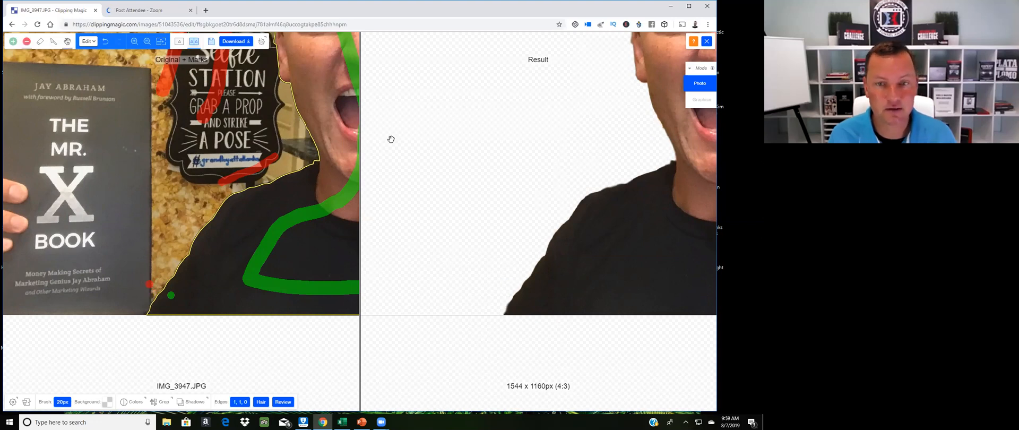
Zoom in on the forehead and place green keep dots along the left side and top of the hairline
{"action": "scroll", "coordinate": [425, 170], "scroll_direction": "down", "scroll_amount": 1}
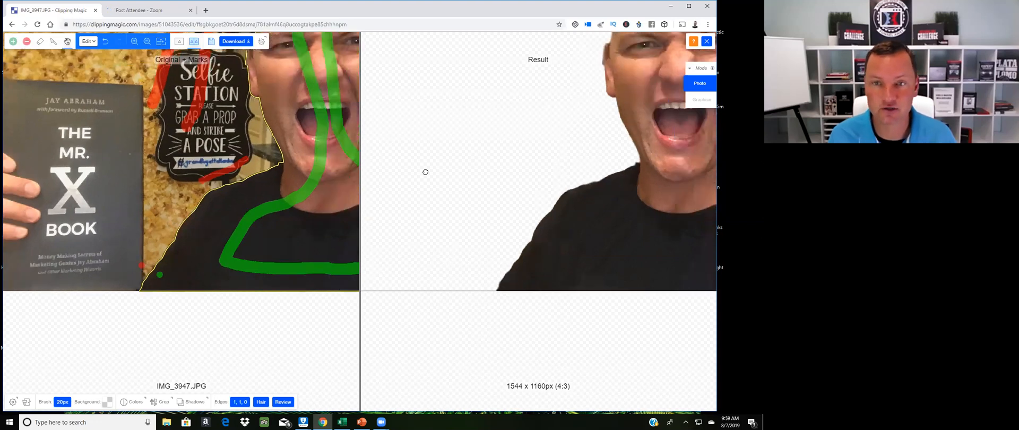
{"action": "scroll", "coordinate": [535, 99], "scroll_direction": "down", "scroll_amount": 1}
{"action": "scroll", "coordinate": [545, 123], "scroll_direction": "down", "scroll_amount": 1}
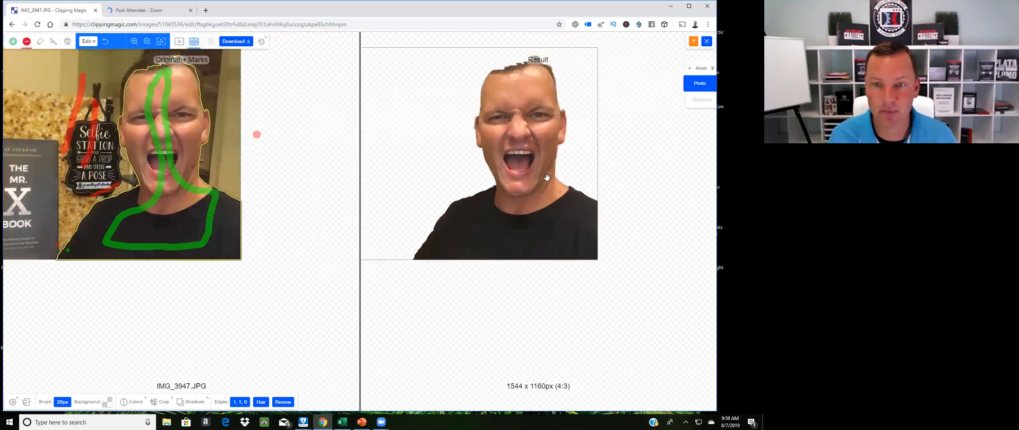
{"action": "left_click_drag", "start_coordinate": [437, 142], "coordinate": [503, 191]}
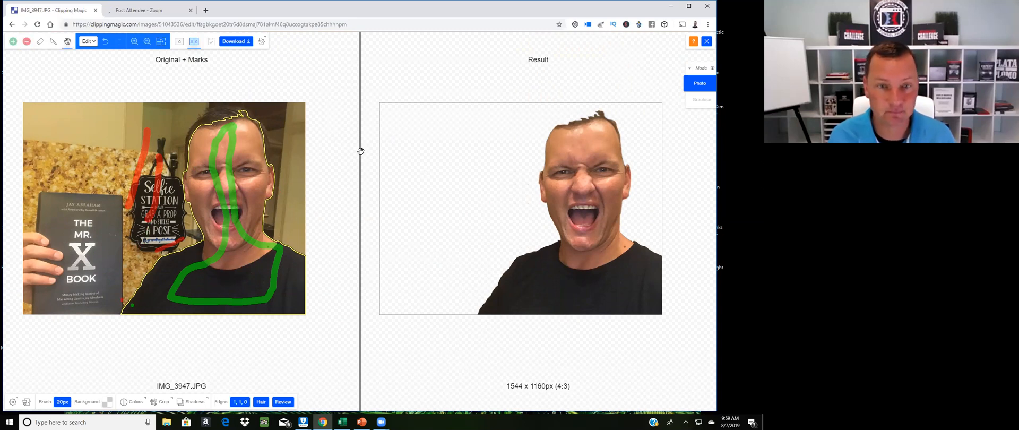
{"action": "scroll", "coordinate": [295, 172], "scroll_direction": "up", "scroll_amount": 1}
{"action": "scroll", "coordinate": [447, 169], "scroll_direction": "up", "scroll_amount": 1}
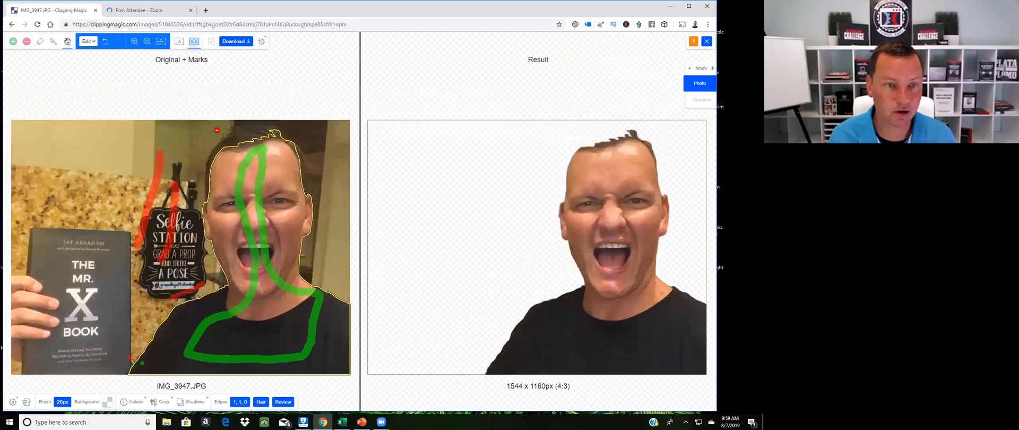
{"action": "scroll", "coordinate": [217, 132], "scroll_direction": "up", "scroll_amount": 1}
{"action": "scroll", "coordinate": [228, 155], "scroll_direction": "up", "scroll_amount": 1}
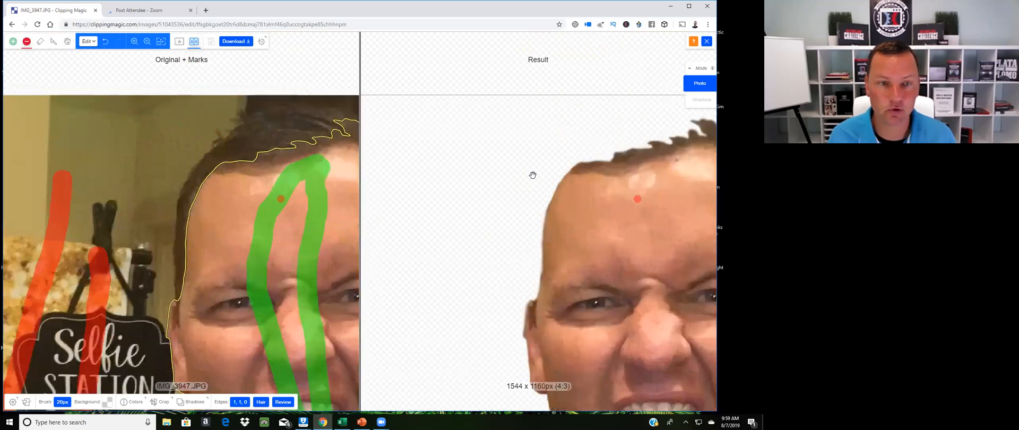
{"action": "scroll", "coordinate": [489, 180], "scroll_direction": "up", "scroll_amount": 1}
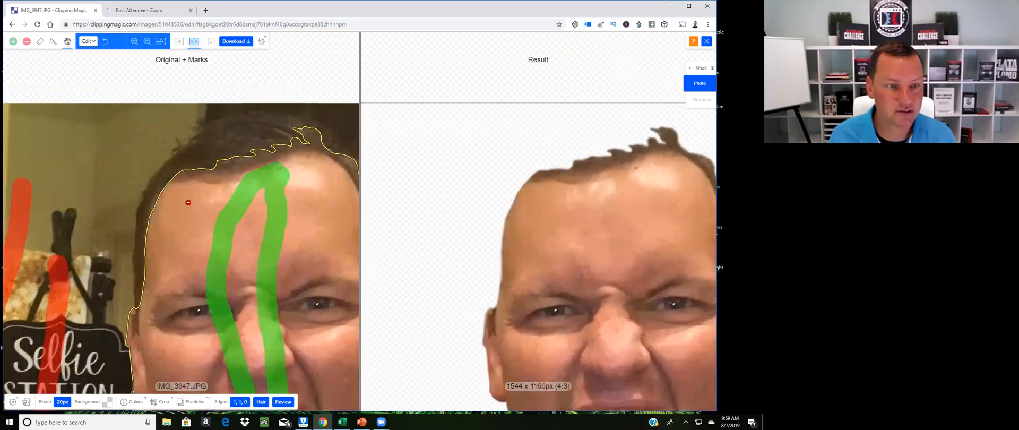
{"action": "key", "text": "shift"}
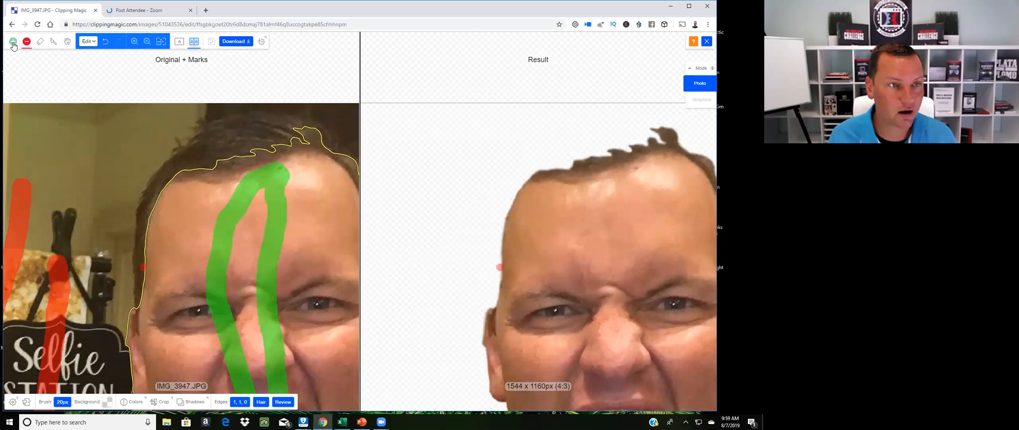
{"action": "key", "text": "shift"}
{"action": "left_click", "coordinate": [144, 272]}
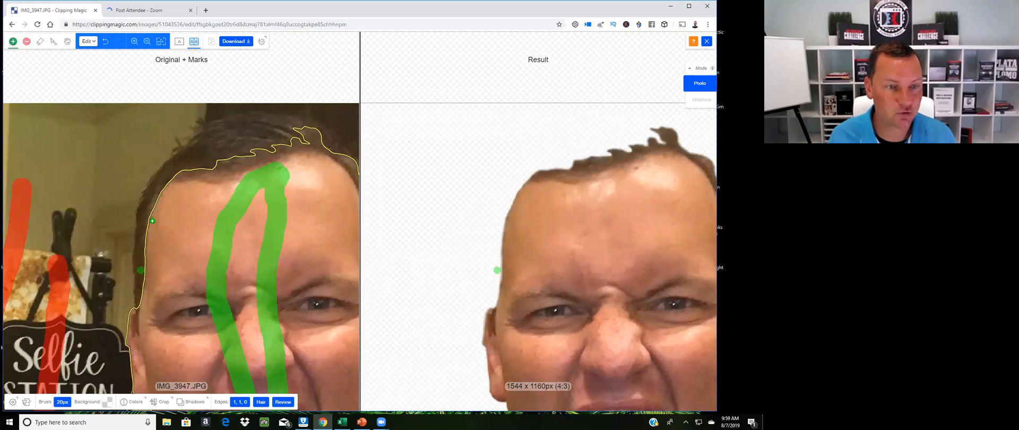
{"action": "left_click", "coordinate": [145, 233]}
{"action": "left_click", "coordinate": [152, 208]}
{"action": "left_click", "coordinate": [167, 178]}
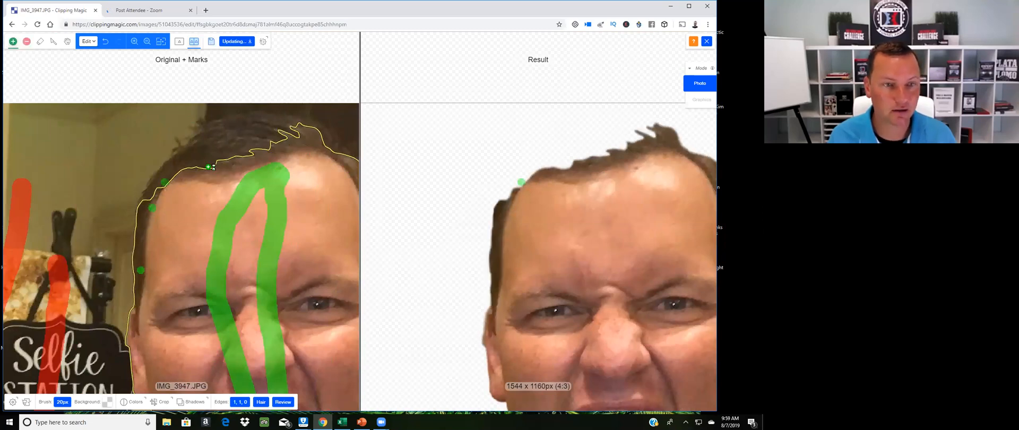
{"action": "left_click", "coordinate": [210, 157]}
{"action": "left_click", "coordinate": [253, 140]}
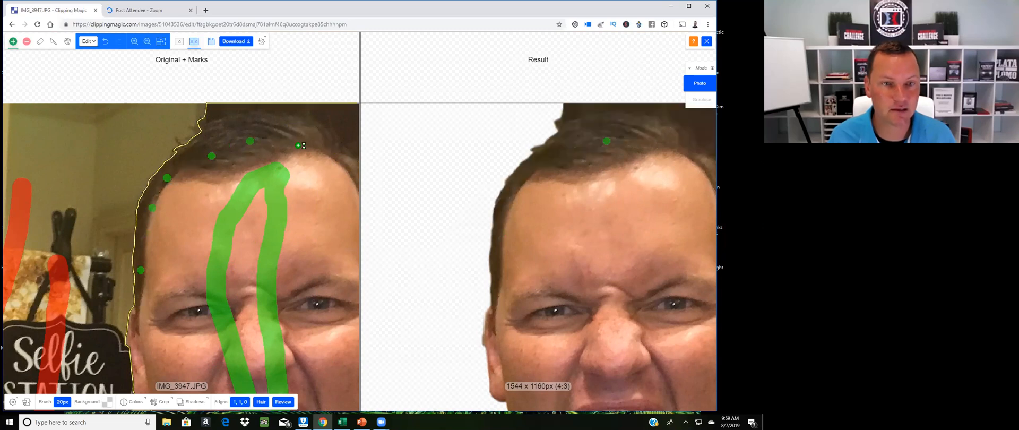
{"action": "left_click", "coordinate": [291, 139]}
Add green keep dots down the right side of the head toward the ear
{"action": "left_click_drag", "start_coordinate": [496, 204], "coordinate": [406, 203]}
{"action": "left_click", "coordinate": [238, 178]}
{"action": "left_click", "coordinate": [270, 190]}
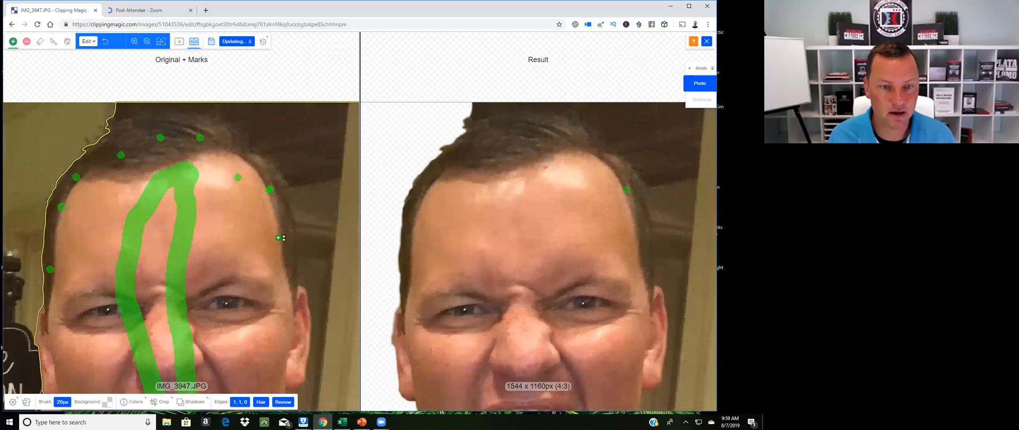
{"action": "left_click", "coordinate": [275, 235]}
{"action": "left_click", "coordinate": [282, 286]}
{"action": "left_click", "coordinate": [303, 326]}
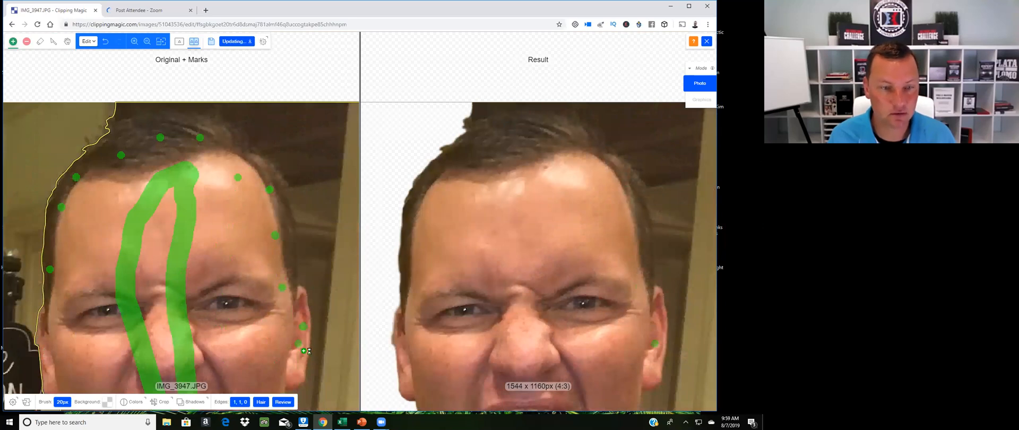
{"action": "left_click", "coordinate": [301, 348]}
Place red remove dots on the background above and beside the right side of the head
{"action": "left_click", "coordinate": [27, 42]}
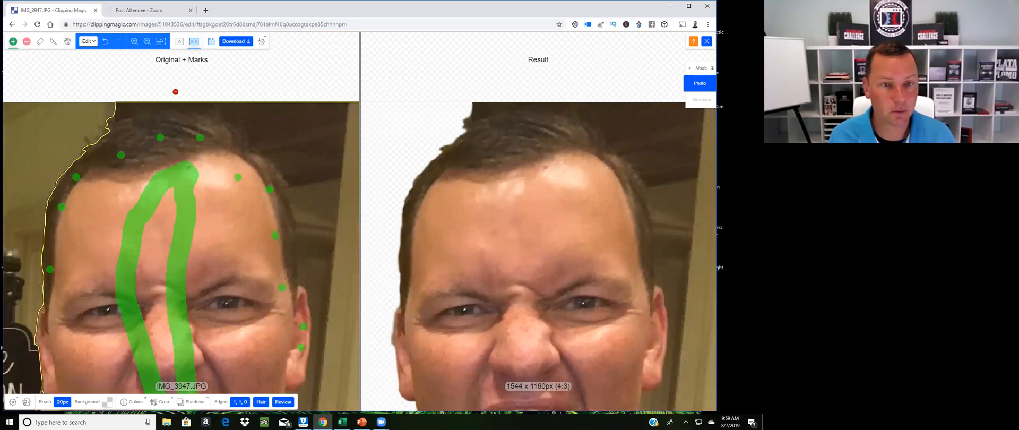
{"action": "left_click", "coordinate": [288, 126]}
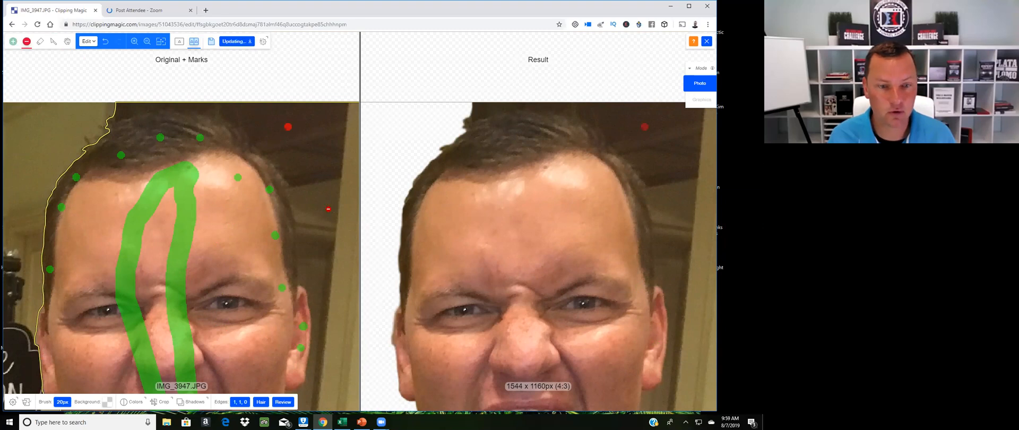
{"action": "left_click", "coordinate": [326, 207]}
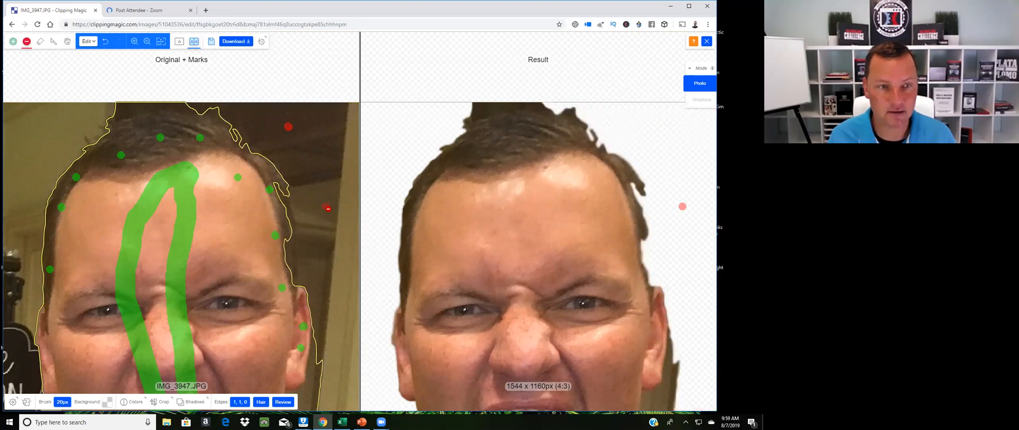
Add green keep dots along the right temple and hair edge
{"action": "left_click", "coordinate": [14, 42]}
{"action": "left_click", "coordinate": [277, 206]}
{"action": "left_click", "coordinate": [285, 240]}
{"action": "left_click", "coordinate": [327, 271]}
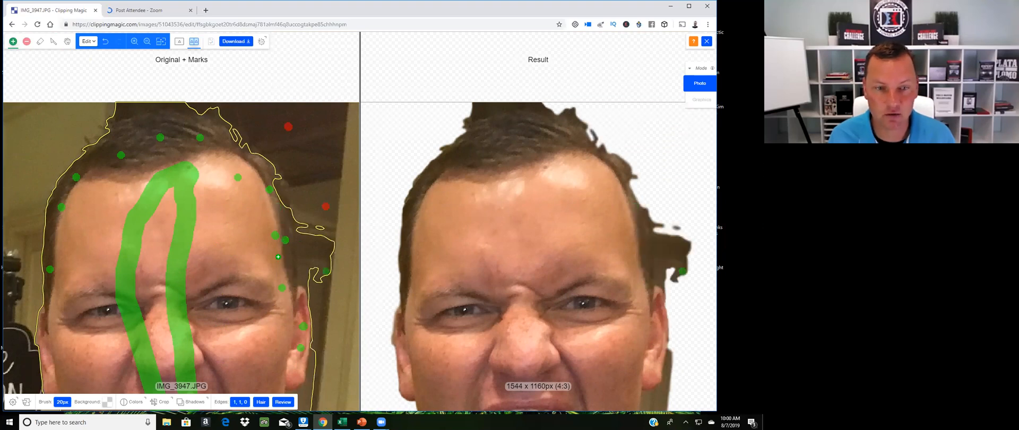
{"action": "left_click", "coordinate": [292, 246]}
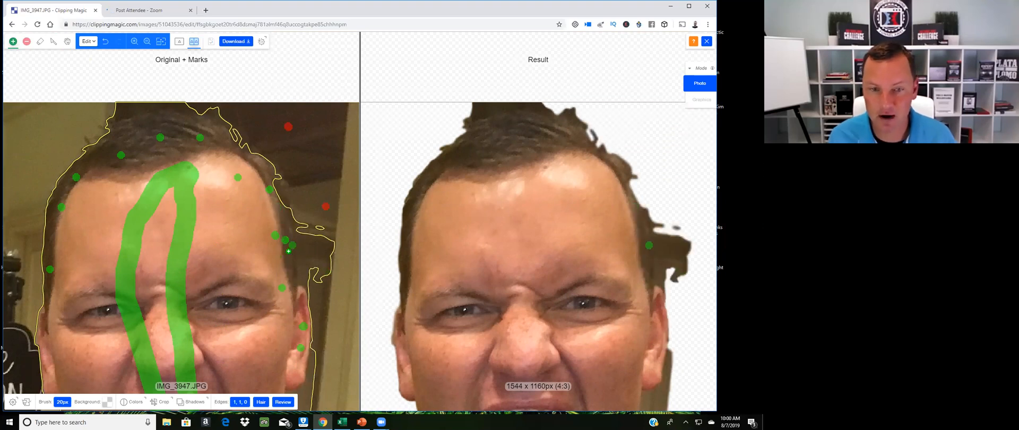
{"action": "key", "text": "ctrl+z"}
{"action": "left_click", "coordinate": [319, 292]}
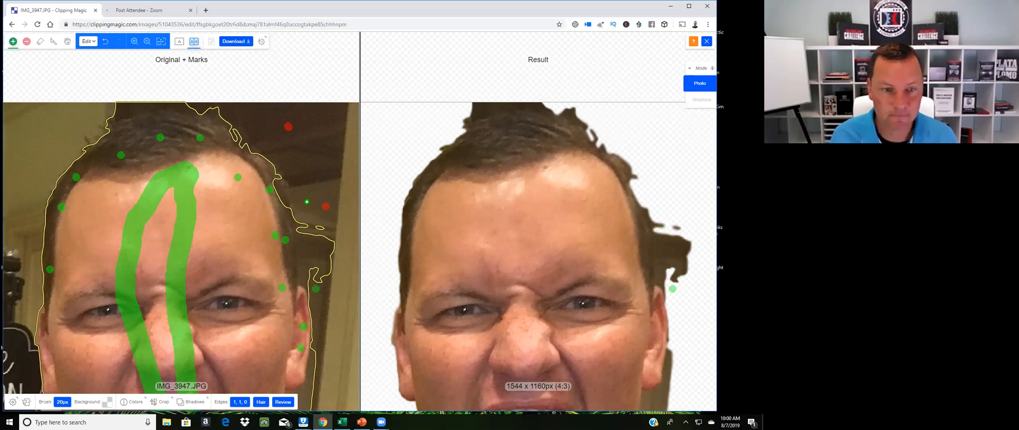
{"action": "key", "text": "ctrl+z"}
Zoom out, pan to the face, and place red remove dots on the background beside the right cheek and hair
{"action": "scroll", "coordinate": [295, 250], "scroll_direction": "up", "scroll_amount": 1}
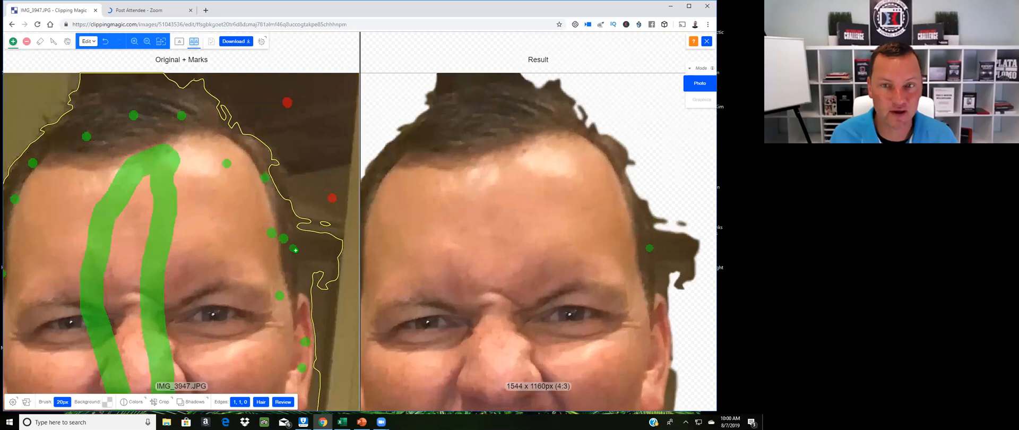
{"action": "scroll", "coordinate": [296, 250], "scroll_direction": "down", "scroll_amount": 2}
{"action": "scroll", "coordinate": [437, 80], "scroll_direction": "down", "scroll_amount": 2}
{"action": "key", "text": "space"}
{"action": "left_click_drag", "start_coordinate": [505, 179], "coordinate": [441, 86]}
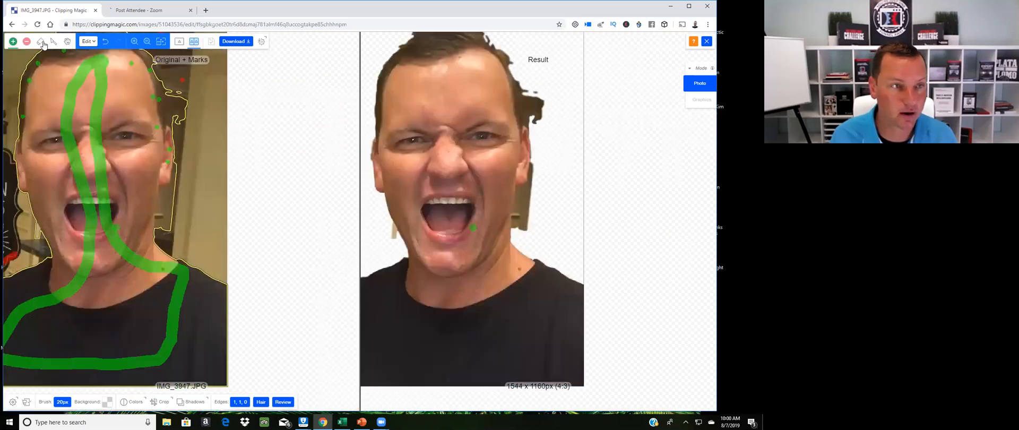
{"action": "left_click", "coordinate": [27, 43]}
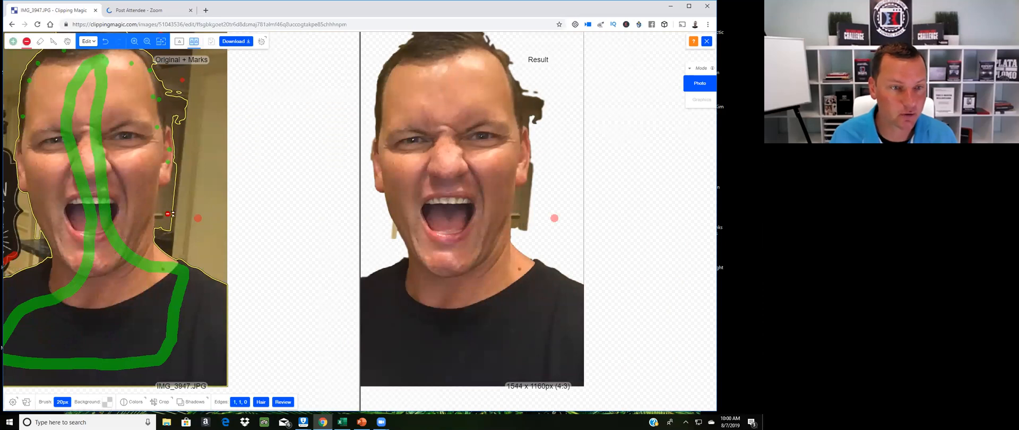
{"action": "left_click", "coordinate": [165, 211]}
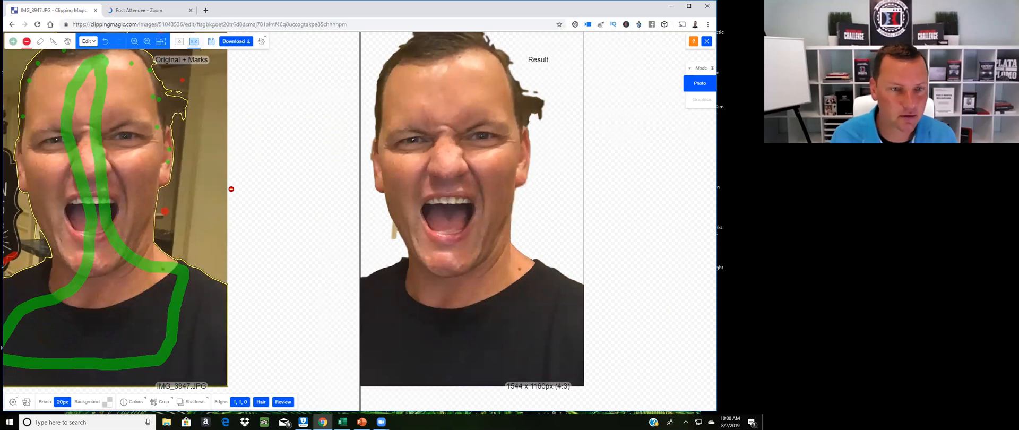
{"action": "left_click_drag", "start_coordinate": [119, 120], "coordinate": [168, 187]}
{"action": "left_click", "coordinate": [230, 188]}
{"action": "left_click", "coordinate": [233, 172]}
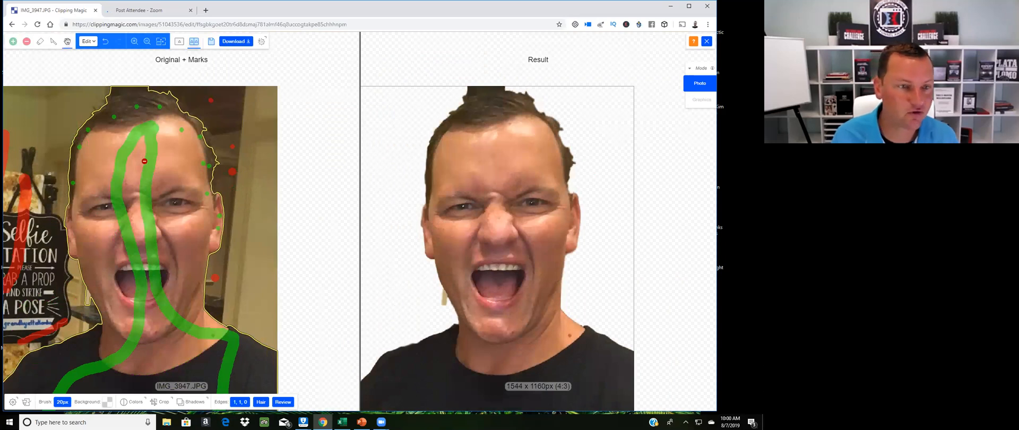
Switch to the green keep marker and add three keep dots along the right edge of the hair and forehead
{"action": "scroll", "coordinate": [114, 135], "scroll_direction": "up", "scroll_amount": 2}
{"action": "scroll", "coordinate": [140, 158], "scroll_direction": "up", "scroll_amount": 2}
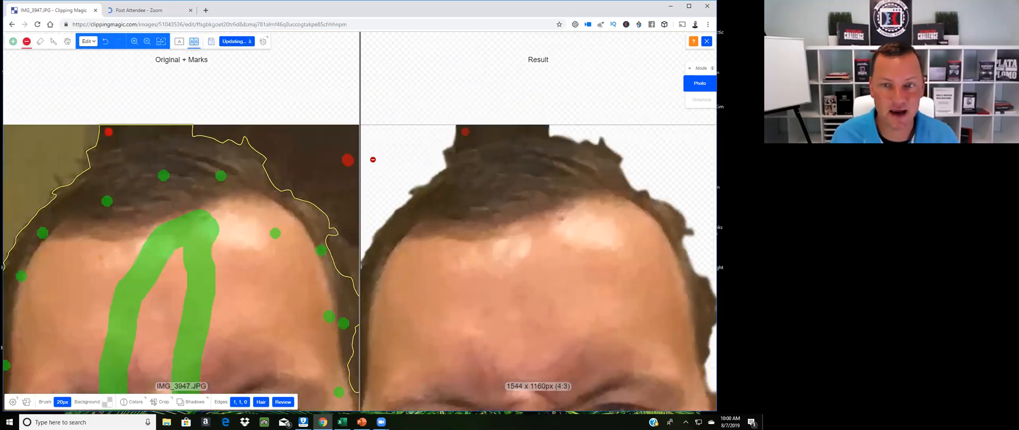
{"action": "scroll", "coordinate": [341, 173], "scroll_direction": "down", "scroll_amount": 2}
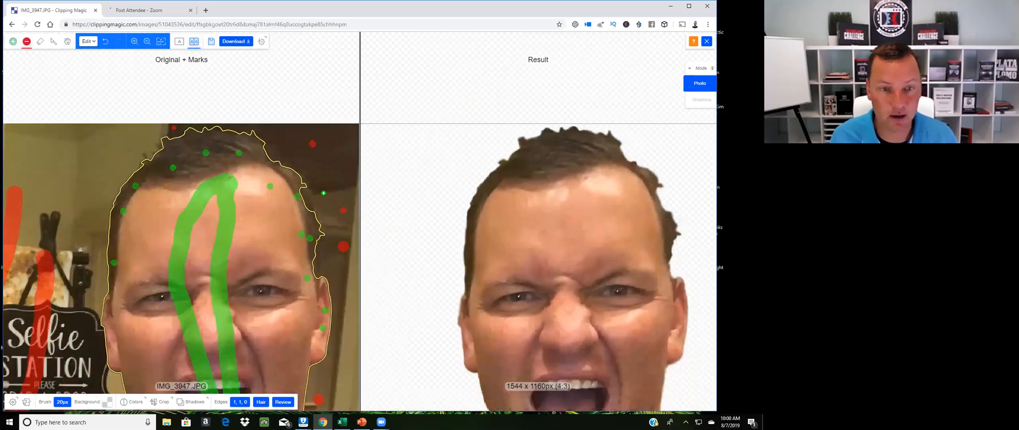
{"action": "left_click", "coordinate": [14, 42]}
{"action": "left_click", "coordinate": [304, 202]}
{"action": "left_click", "coordinate": [315, 262]}
{"action": "left_click", "coordinate": [292, 295]}
Switch to the red remove marker and place a remove dot on the background beside the left side of the chin
{"action": "left_click_drag", "start_coordinate": [446, 228], "coordinate": [409, 138]}
{"action": "scroll", "coordinate": [409, 137], "scroll_direction": "down", "scroll_amount": 2}
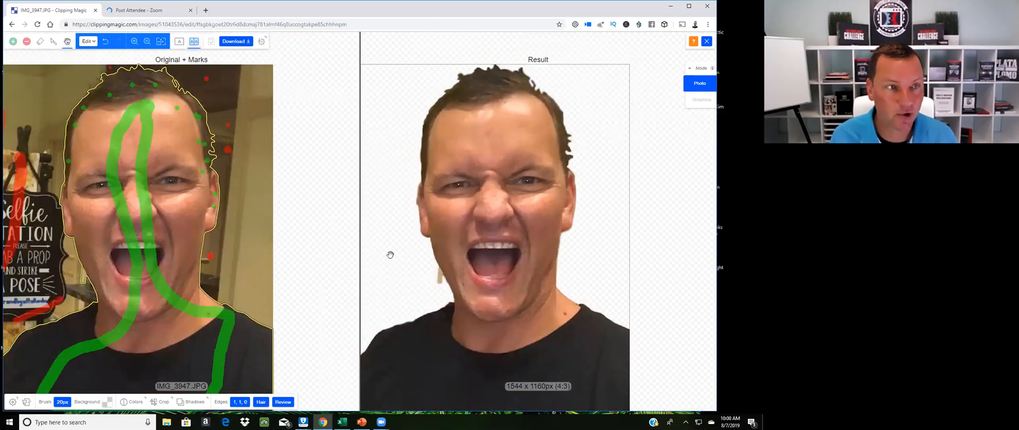
{"action": "scroll", "coordinate": [390, 255], "scroll_direction": "up", "scroll_amount": 1}
{"action": "key", "text": "r"}
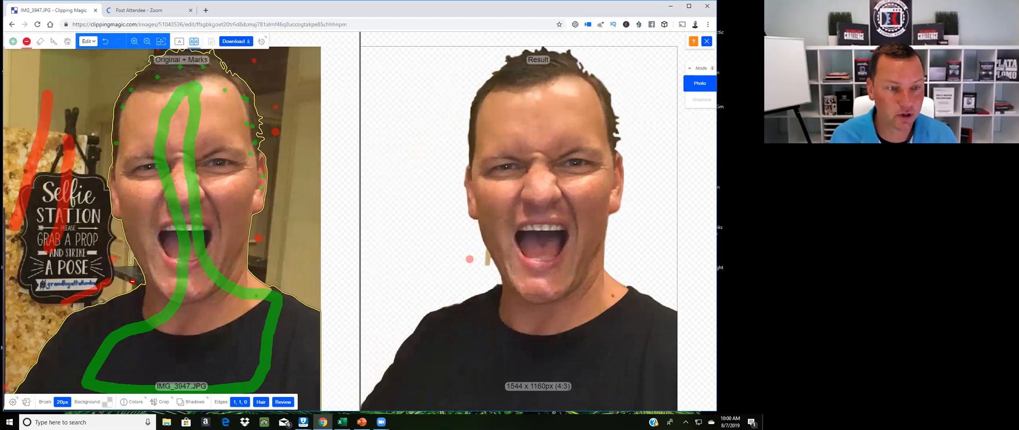
{"action": "left_click", "coordinate": [129, 265]}
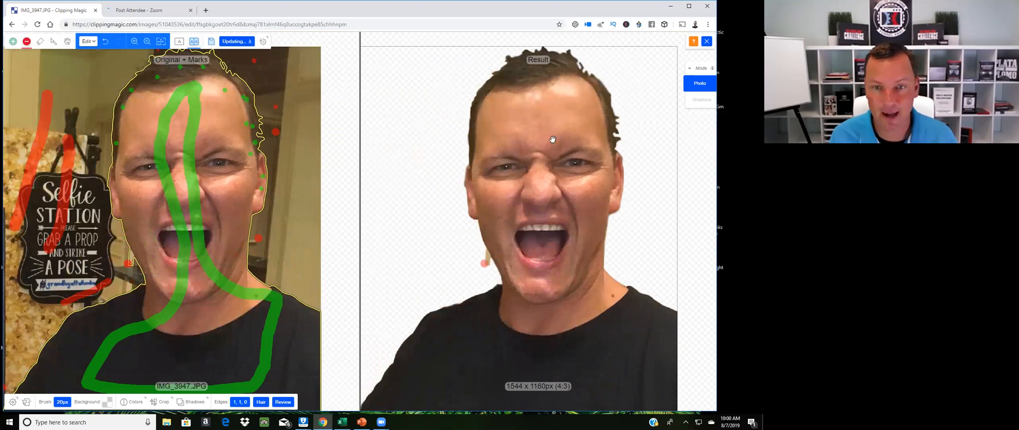
Examine the cutout result around the head, face and shoulders for remaining edge problems
{"action": "scroll", "coordinate": [501, 221], "scroll_direction": "down", "scroll_amount": 1}
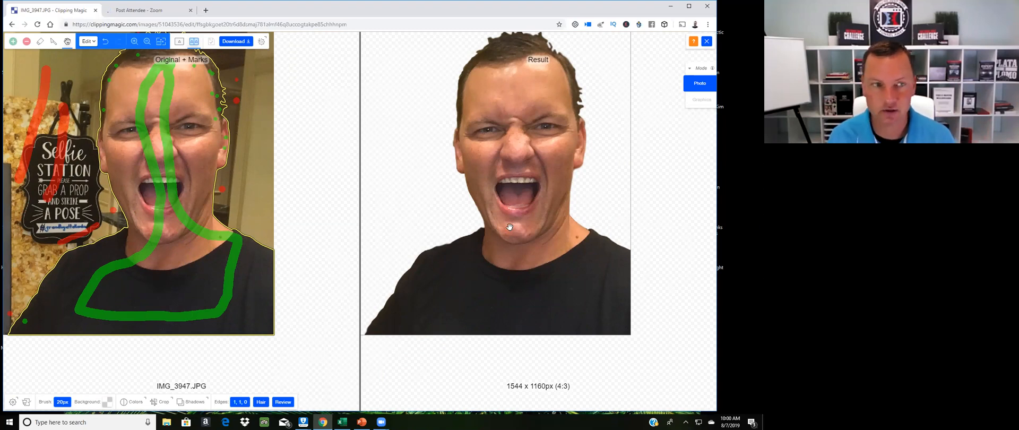
{"action": "key", "text": "r"}
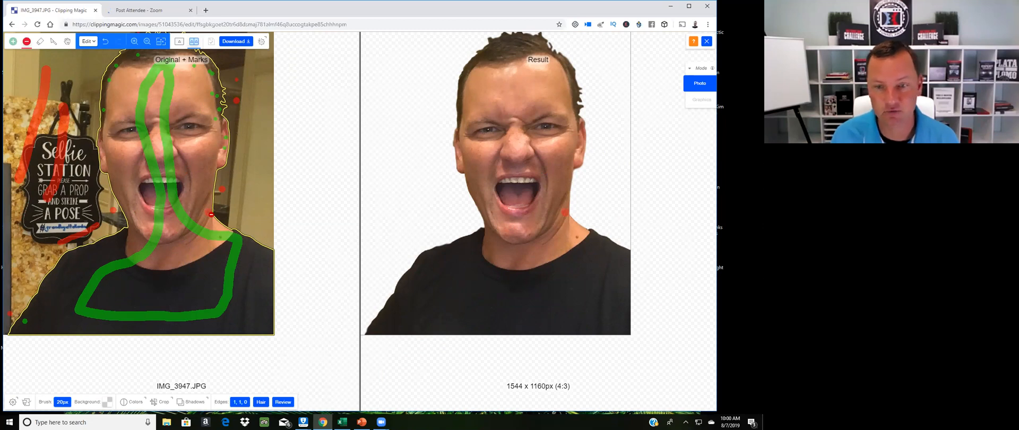
{"action": "key", "text": "h"}
{"action": "left_click_drag", "start_coordinate": [427, 162], "coordinate": [454, 245]}
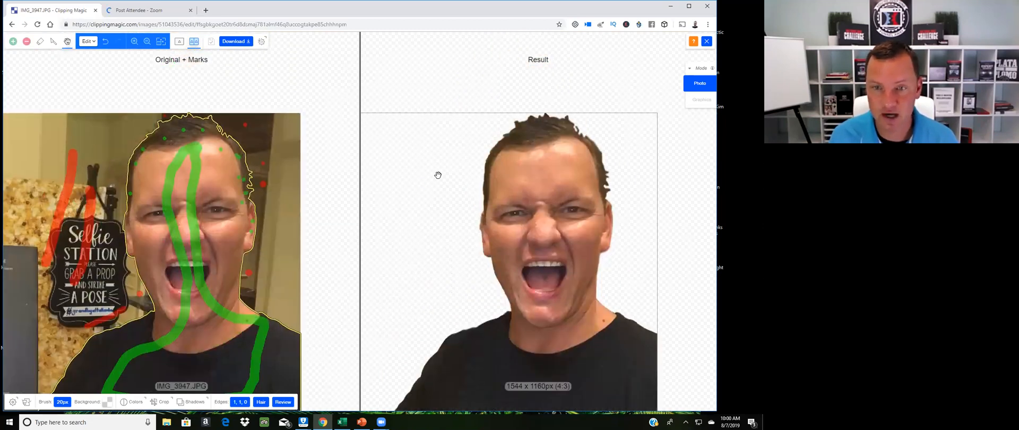
{"action": "key", "text": "r"}
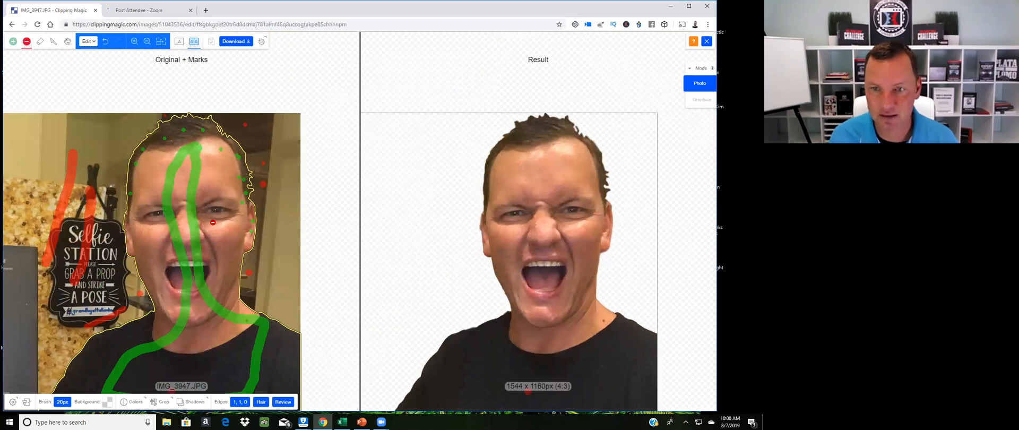
{"action": "left_click", "coordinate": [190, 172]}
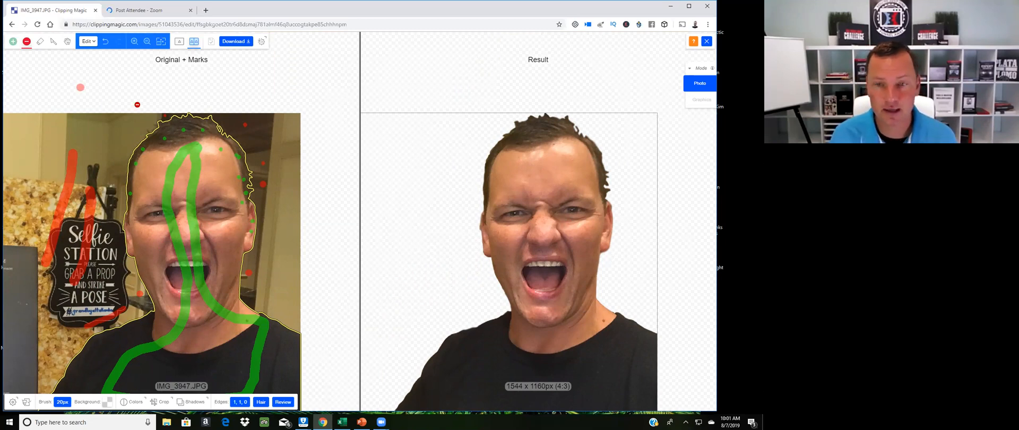
{"action": "left_click_drag", "start_coordinate": [419, 188], "coordinate": [423, 128]}
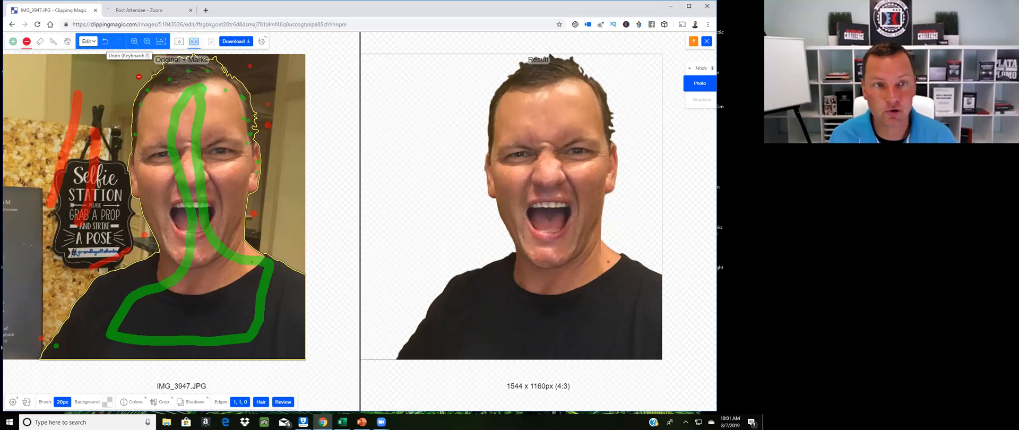
{"action": "scroll", "coordinate": [434, 208], "scroll_direction": "down", "scroll_amount": 1}
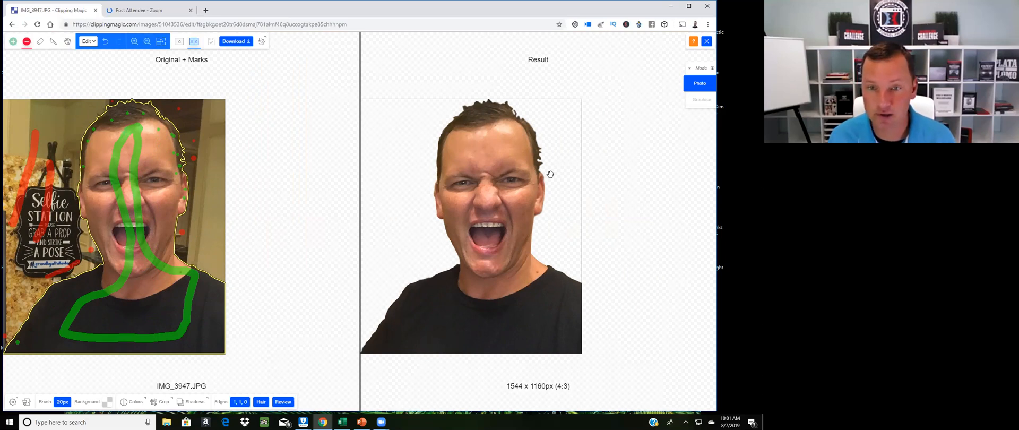
{"action": "key", "text": "space"}
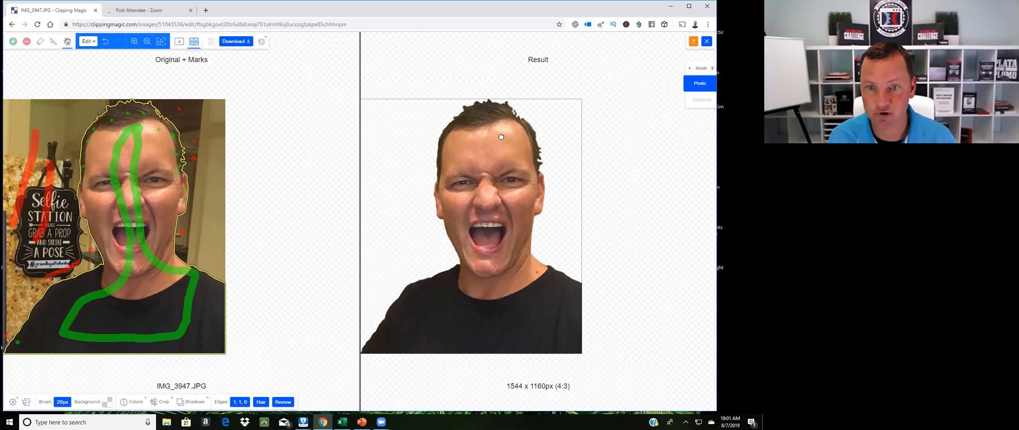
{"action": "left_click_drag", "start_coordinate": [452, 167], "coordinate": [466, 121]}
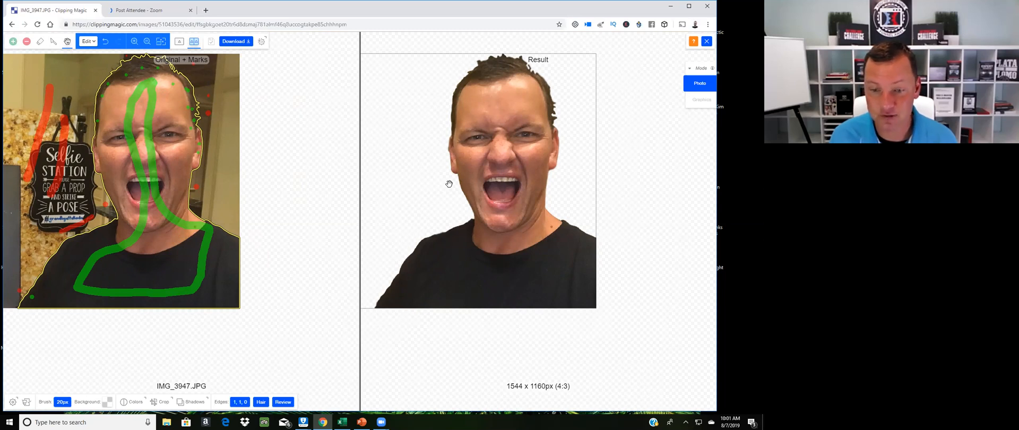
{"action": "key", "text": "r"}
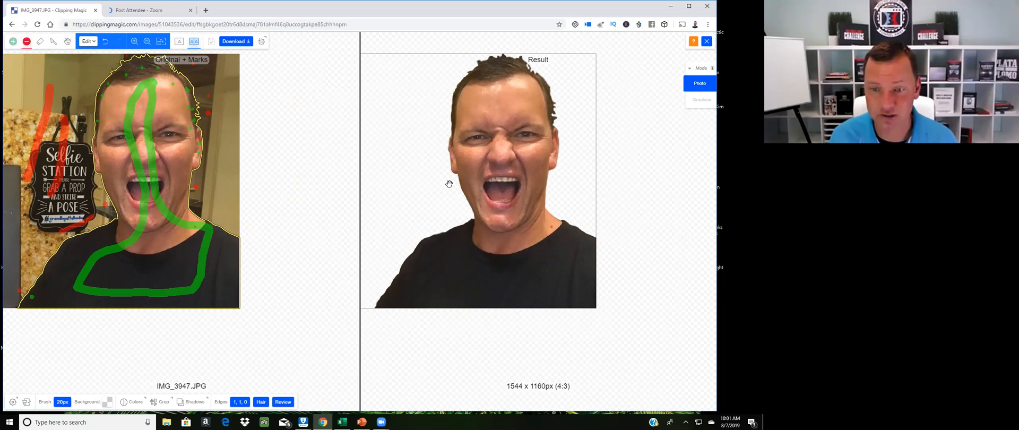